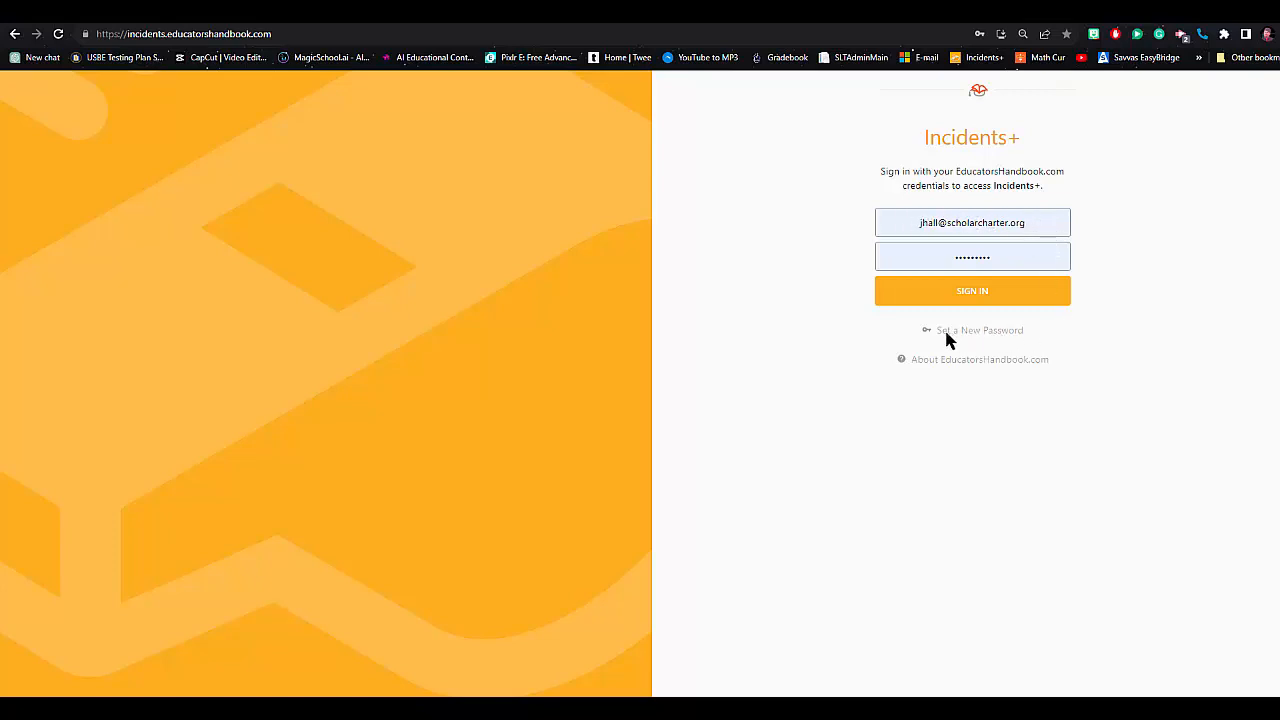
Sign in to Incidents+ and start a new incident of the office referral type
left_click(1015, 299)
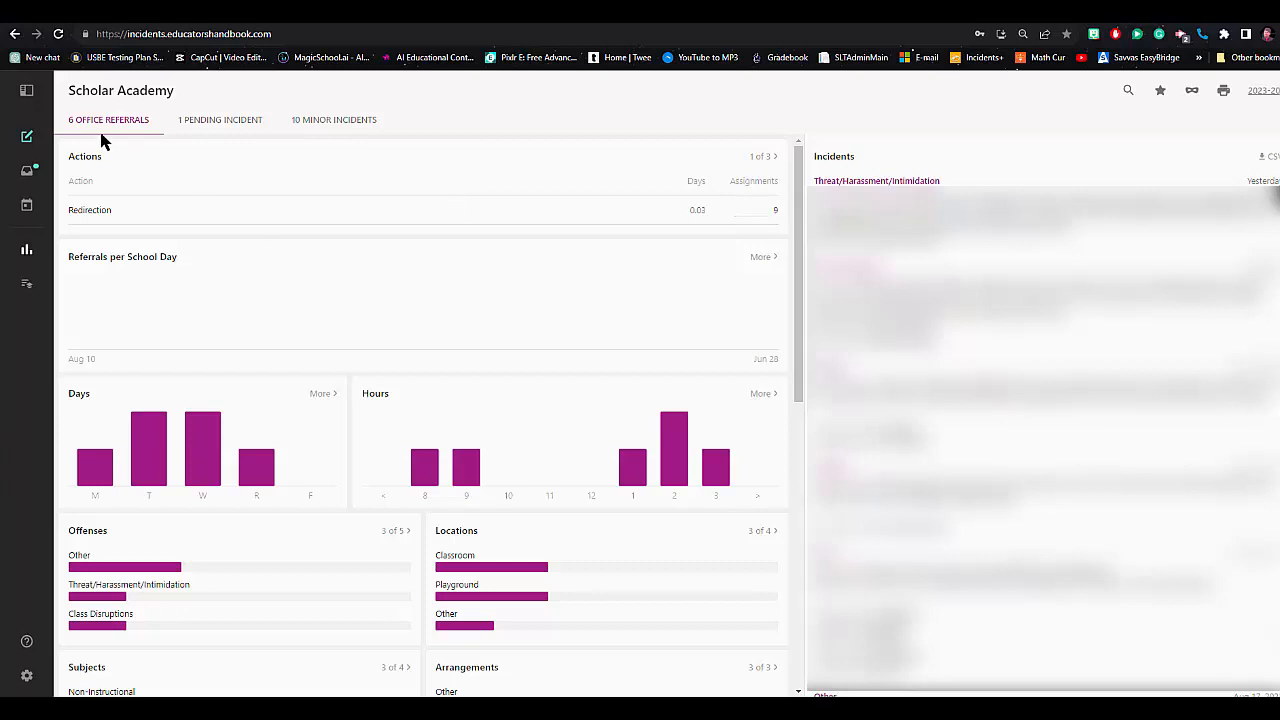
left_click(27, 138)
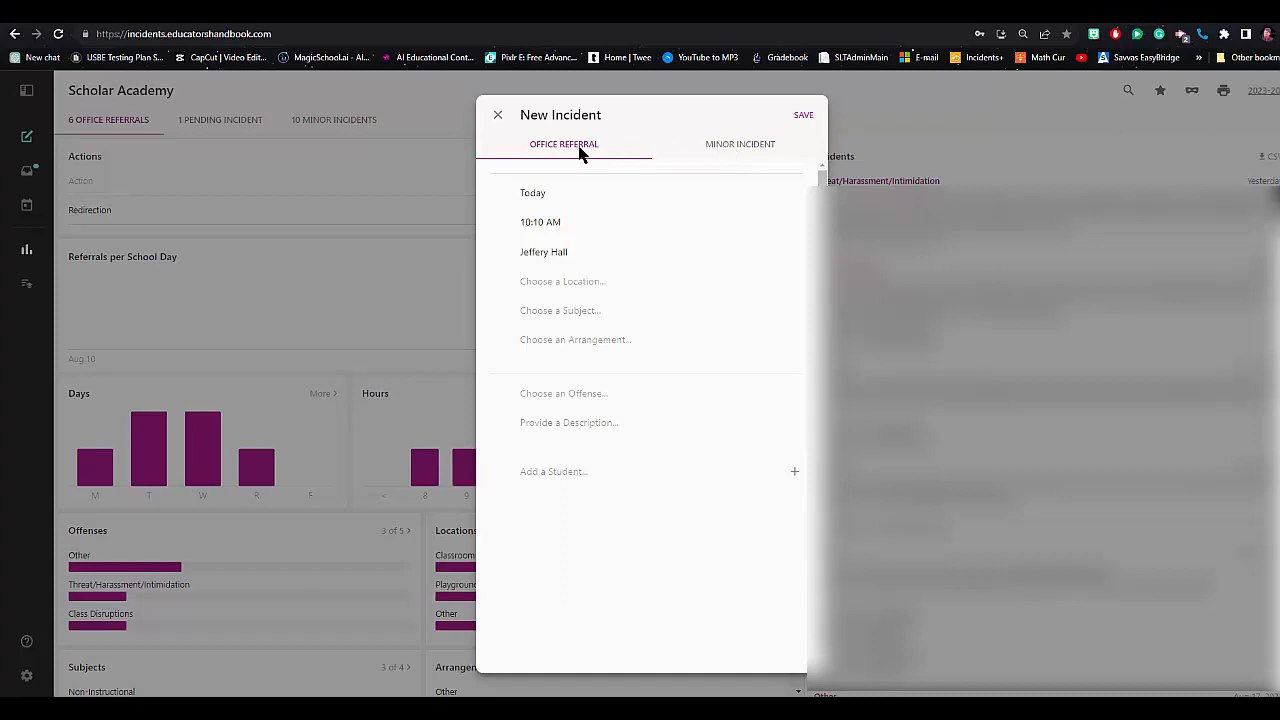
left_click(748, 148)
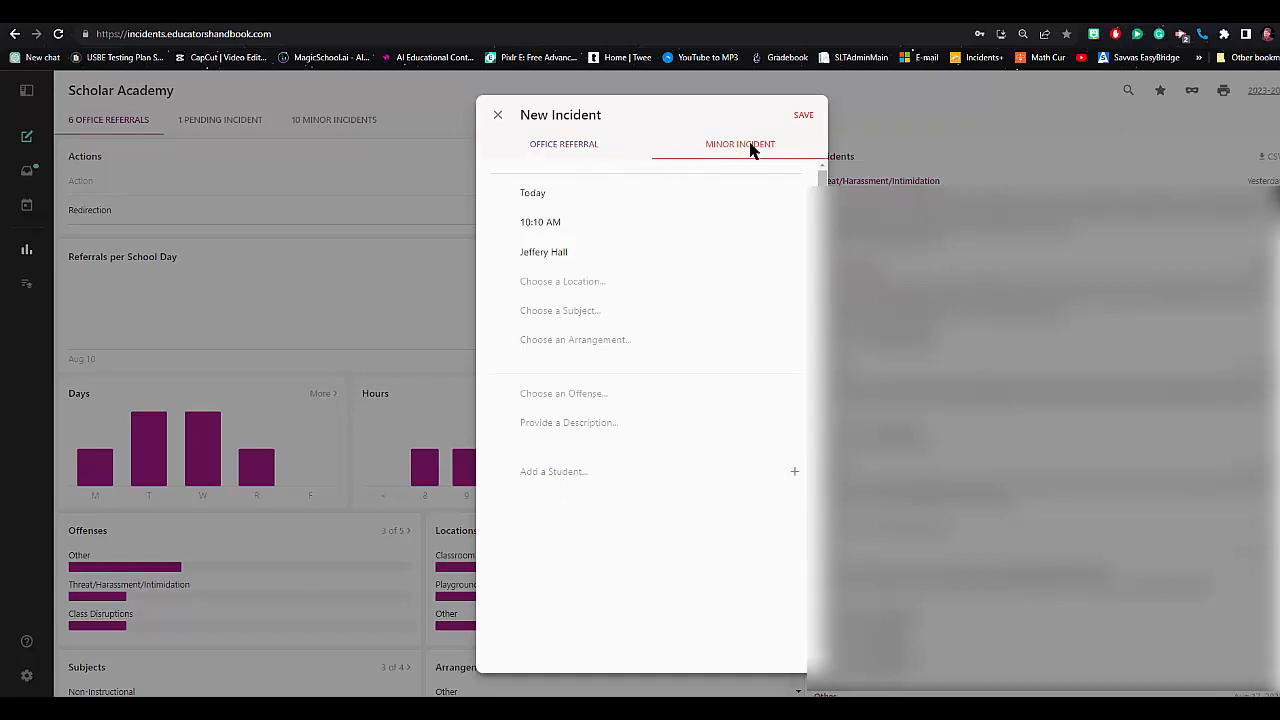
left_click(578, 152)
left_click(730, 146)
left_click(585, 152)
Set the referral's location to Playground, subject to Non-Instructional, arrangement to Other and offense to Fighting
left_click(563, 286)
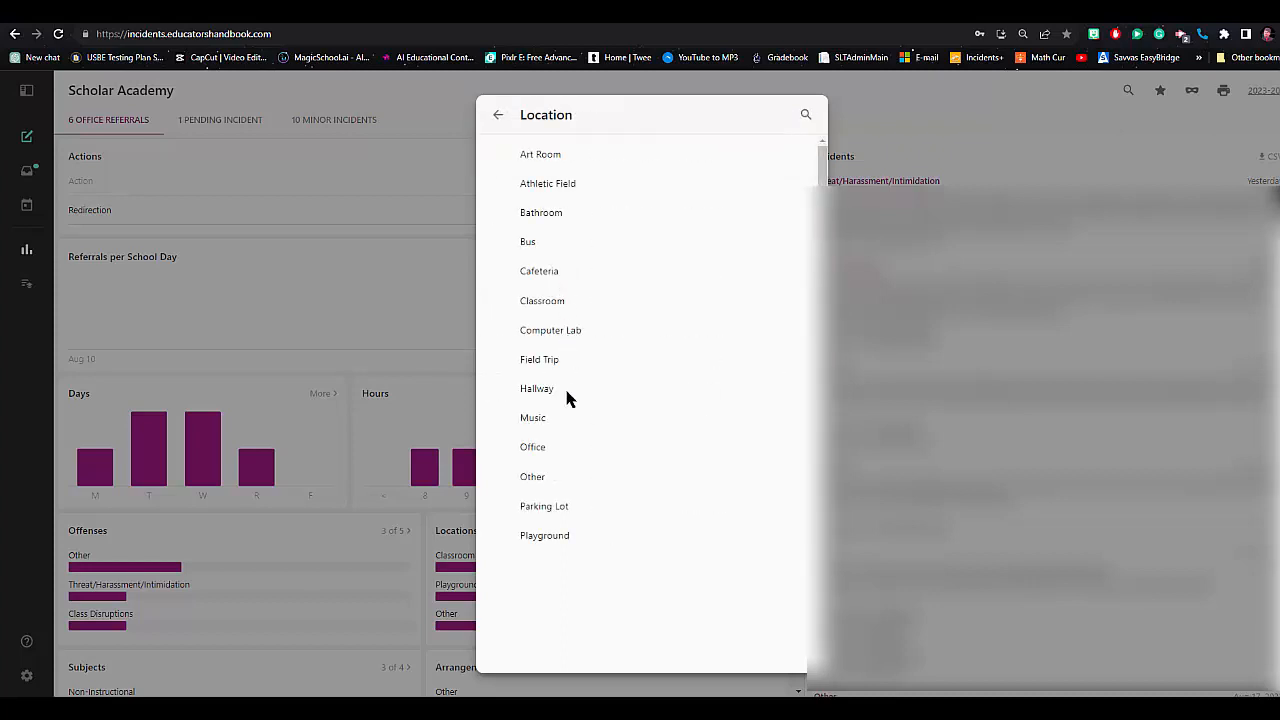
left_click(578, 532)
left_click(566, 310)
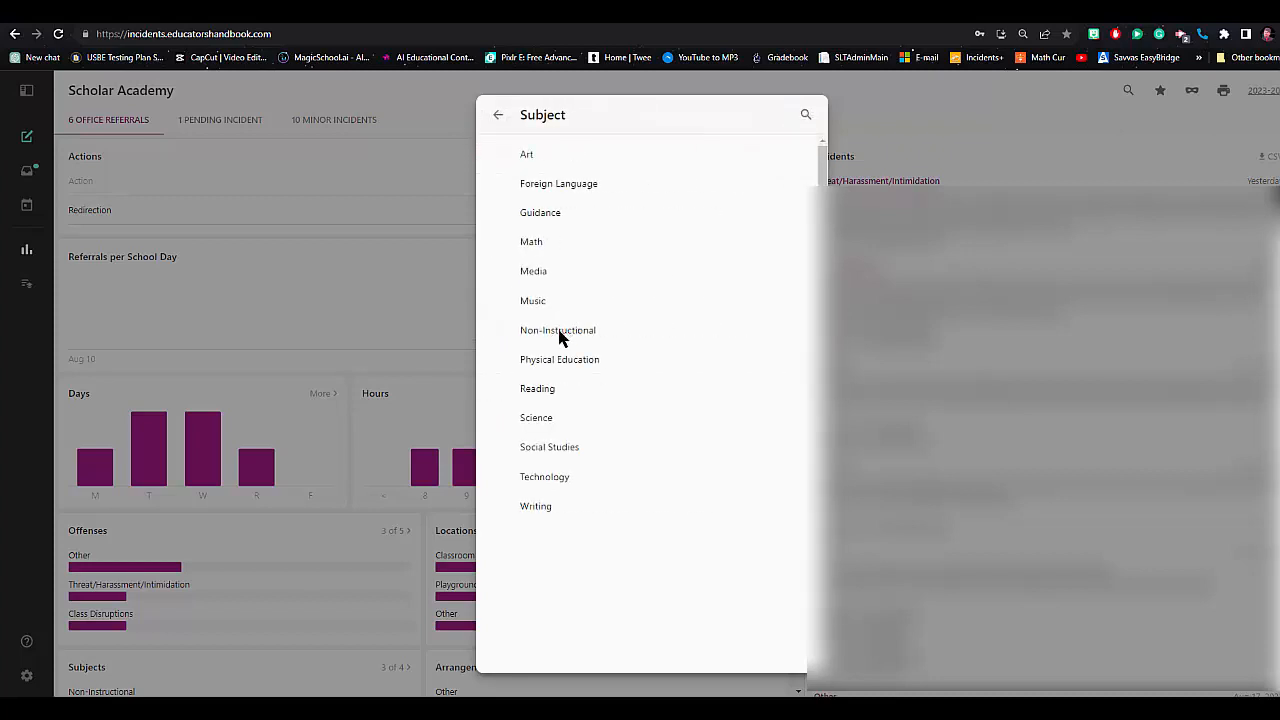
left_click(558, 338)
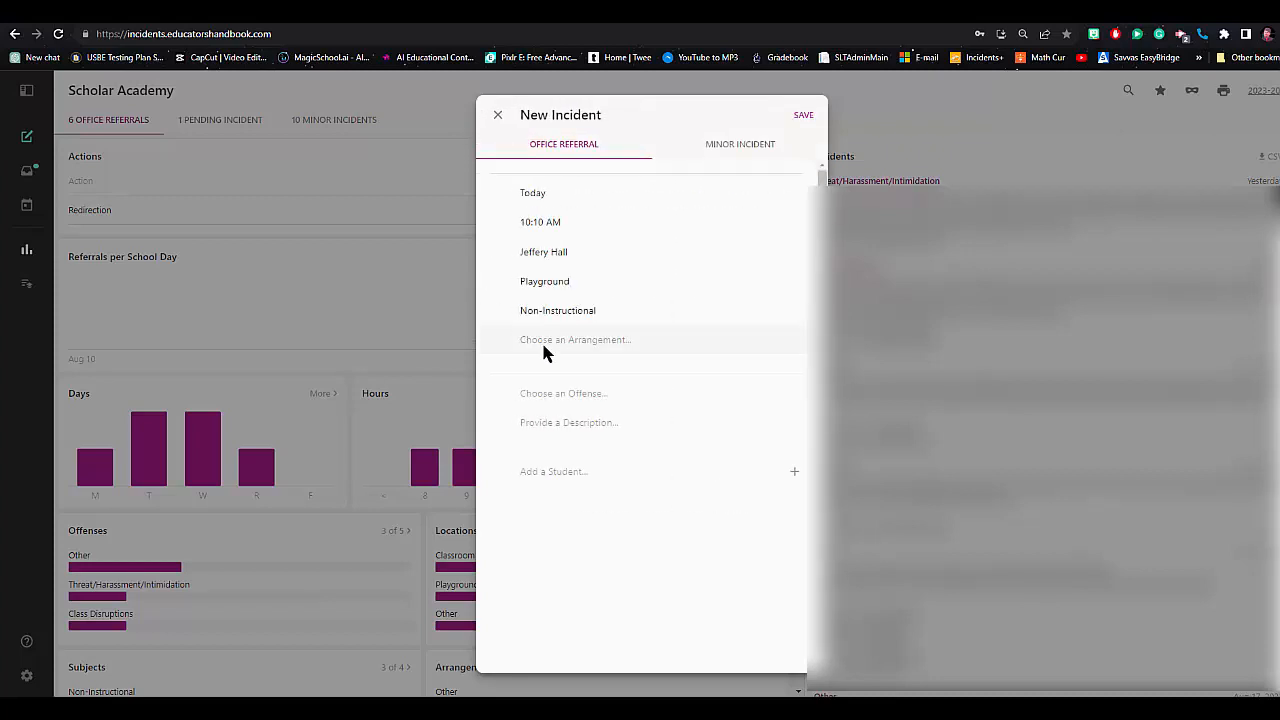
left_click(545, 340)
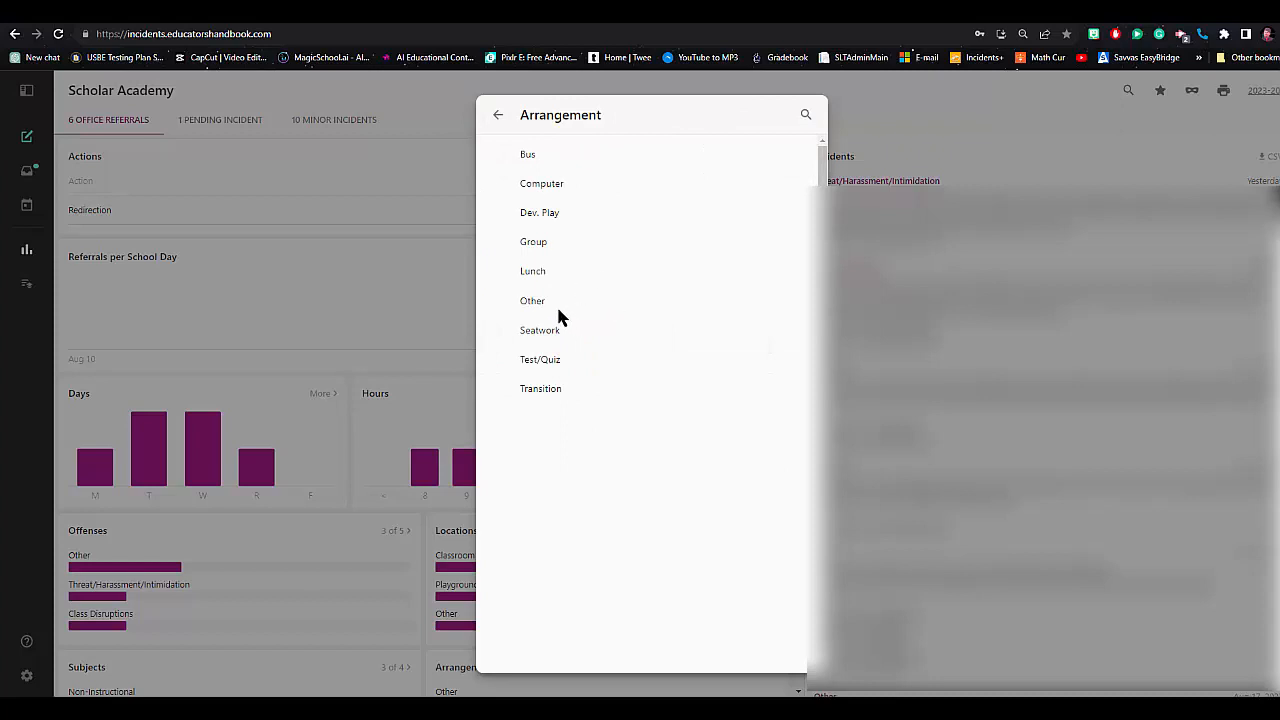
left_click(532, 301)
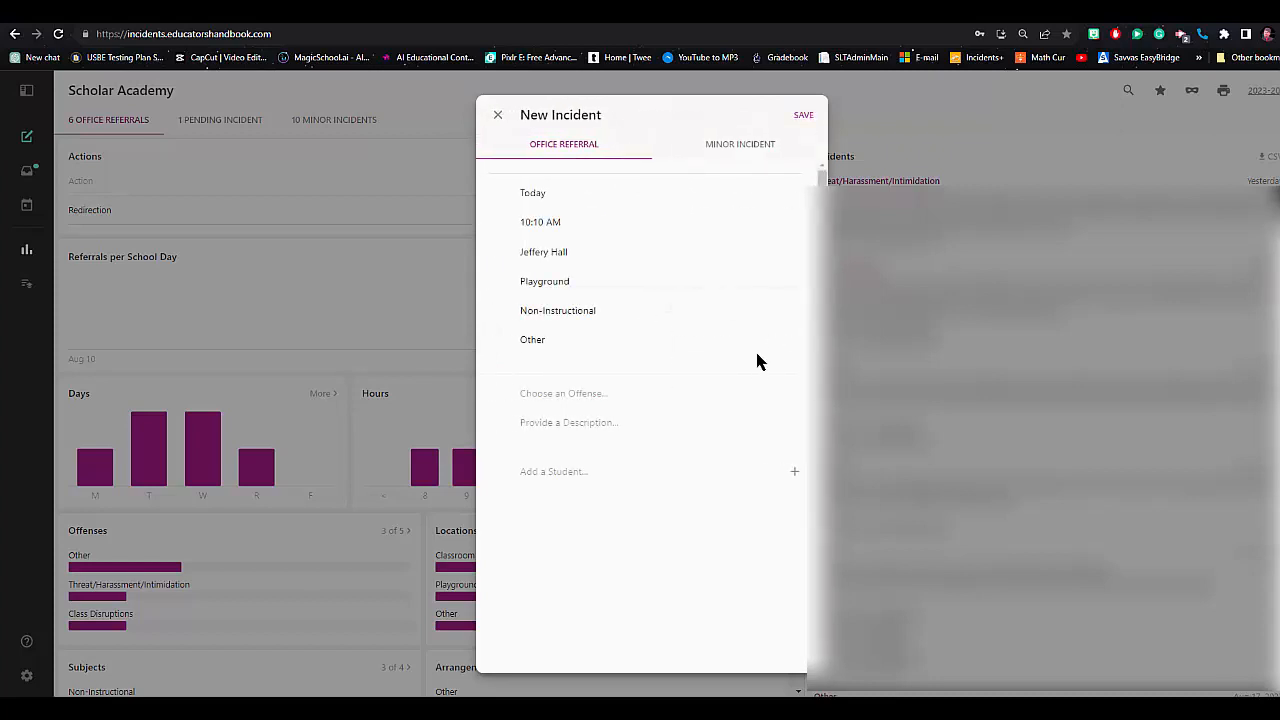
left_click(592, 396)
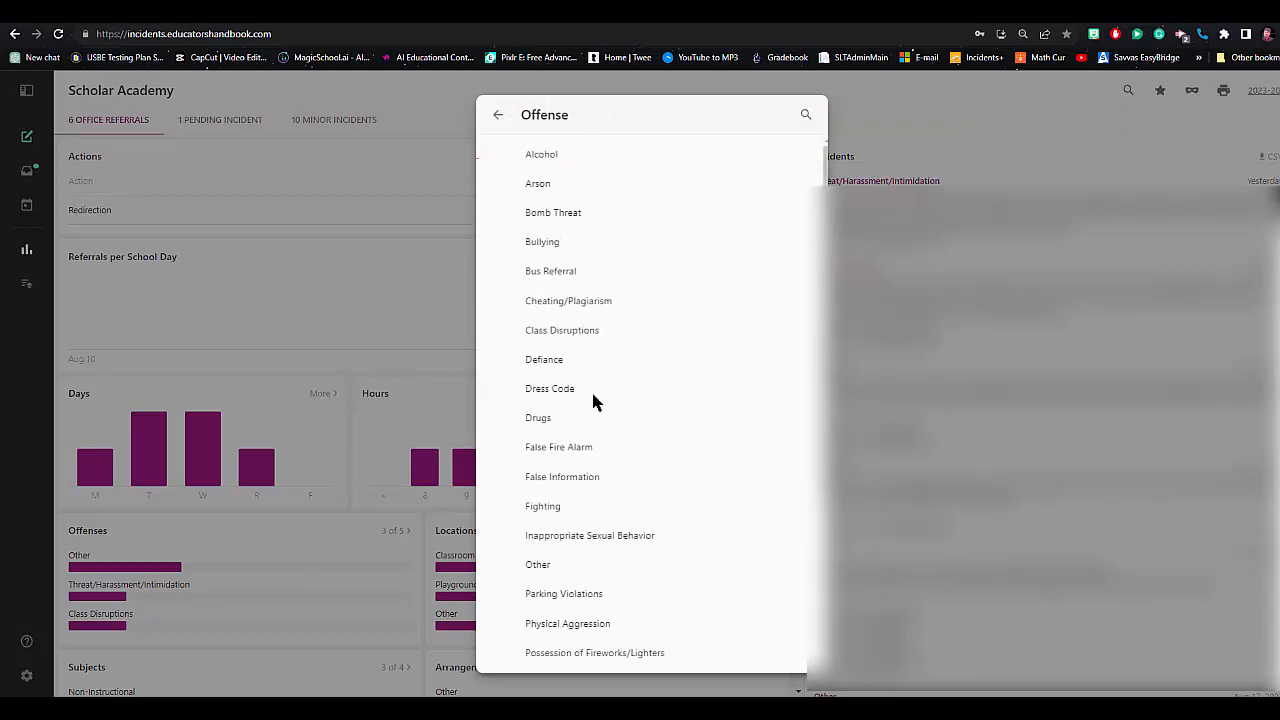
left_click(540, 505)
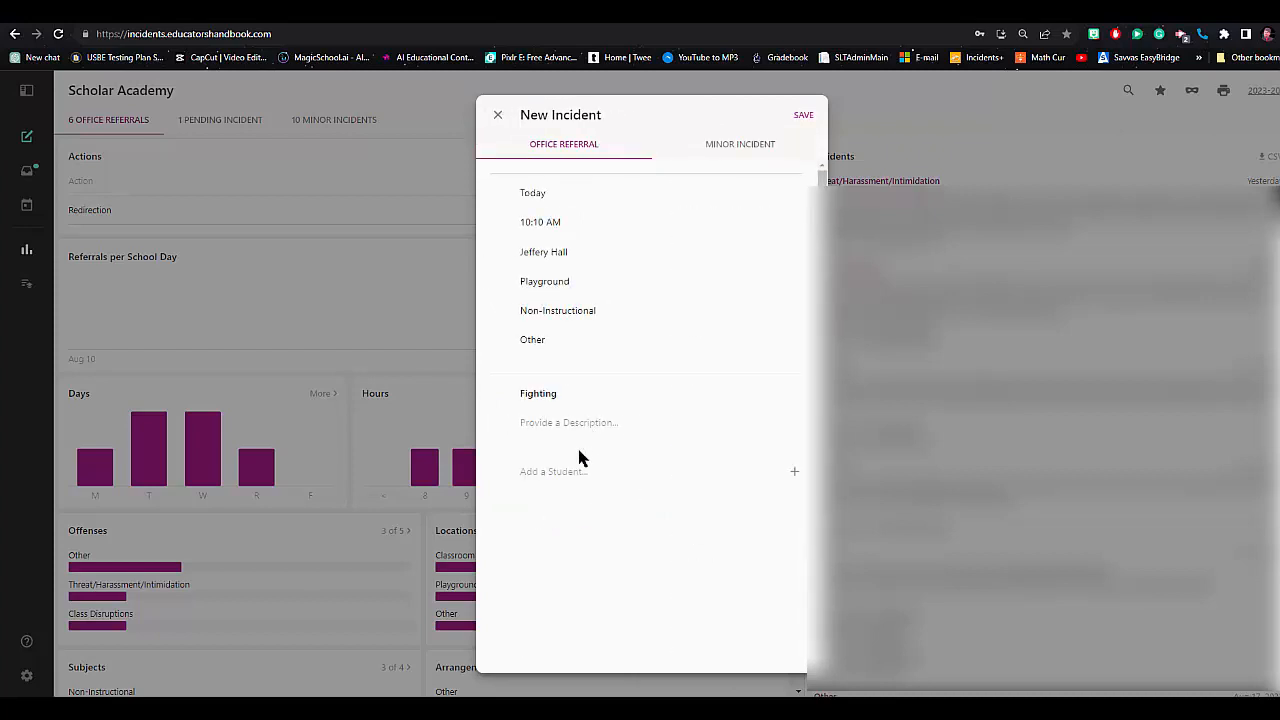
Find the first involved student by first name and add them to the referral without assigning an action
left_click(792, 472)
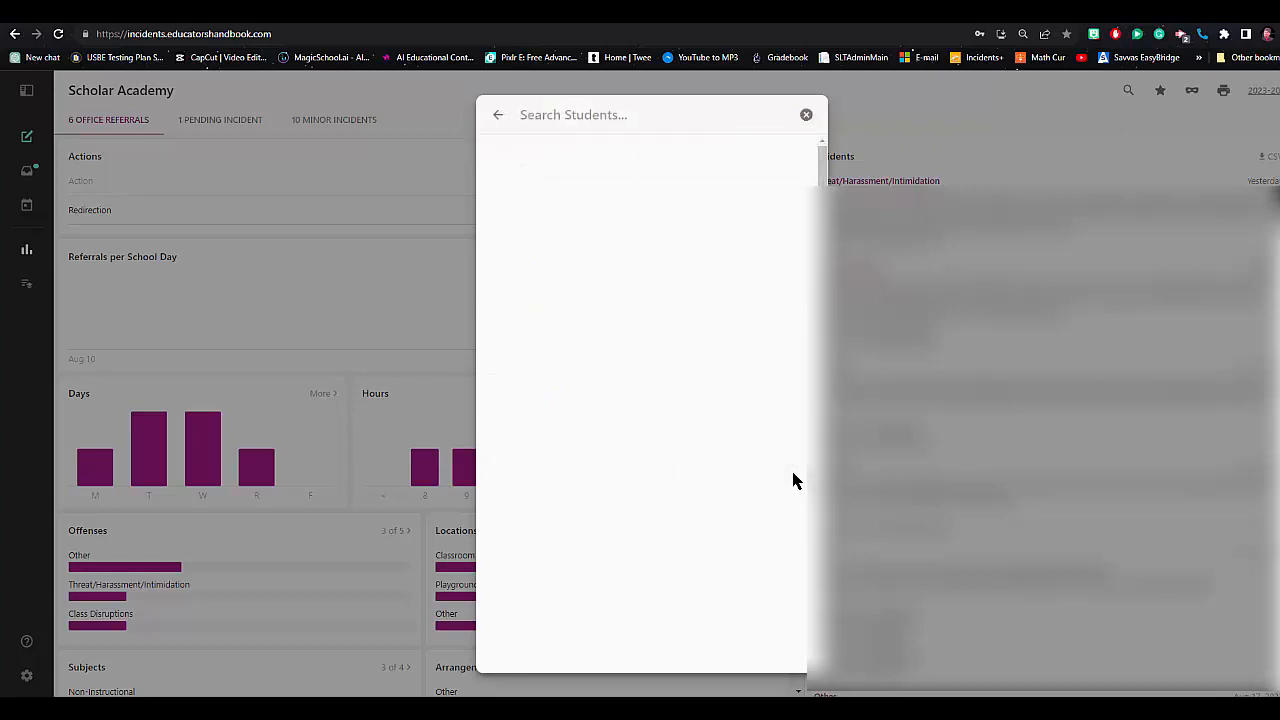
type("biff")
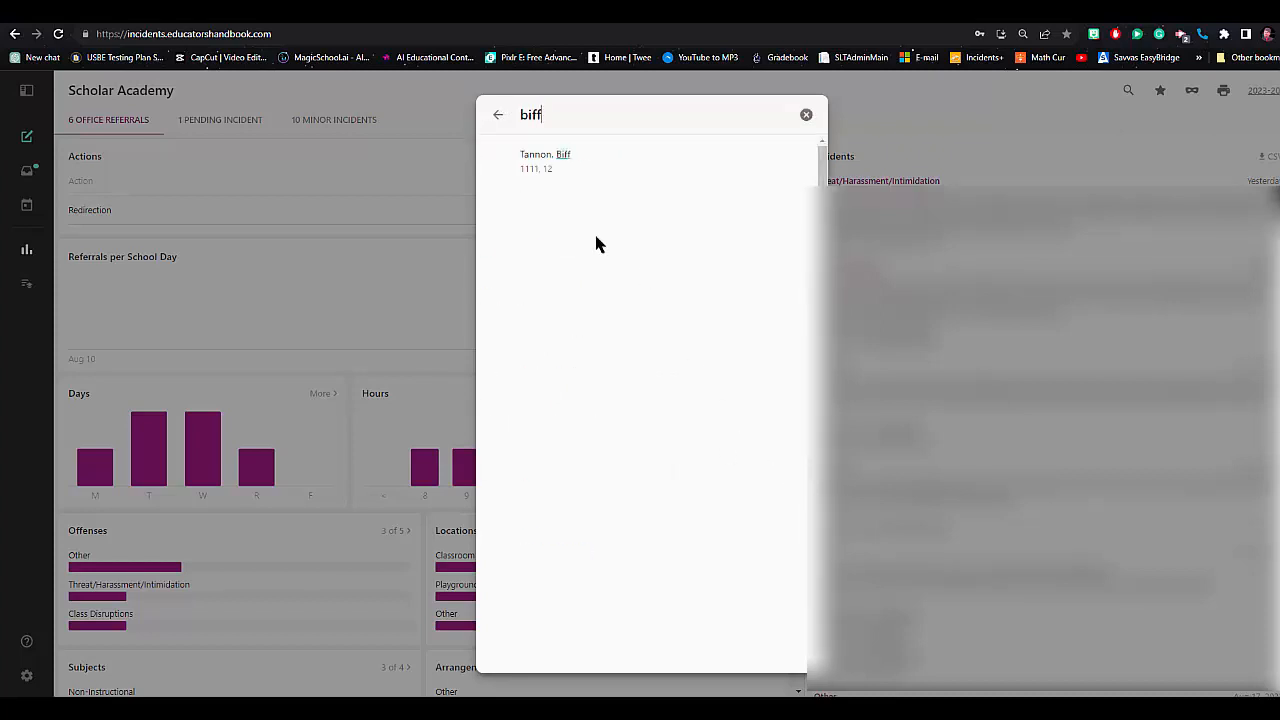
left_click(553, 156)
left_click(552, 172)
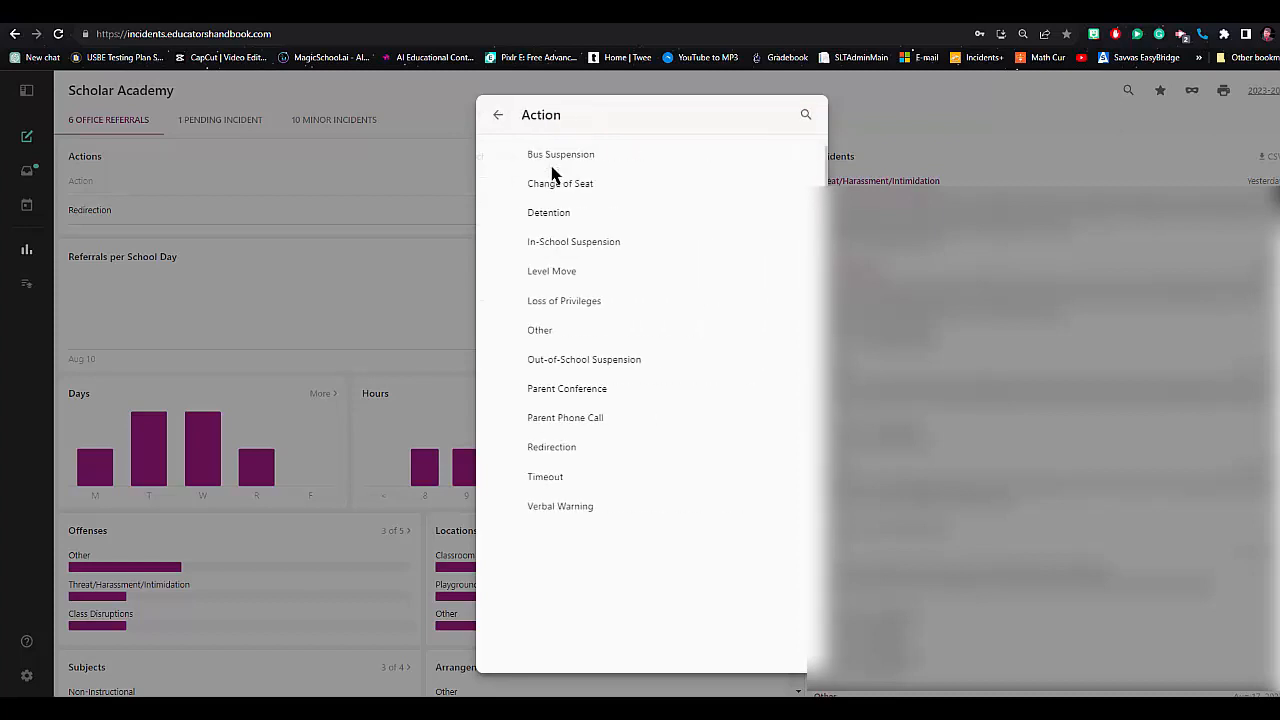
left_click(499, 116)
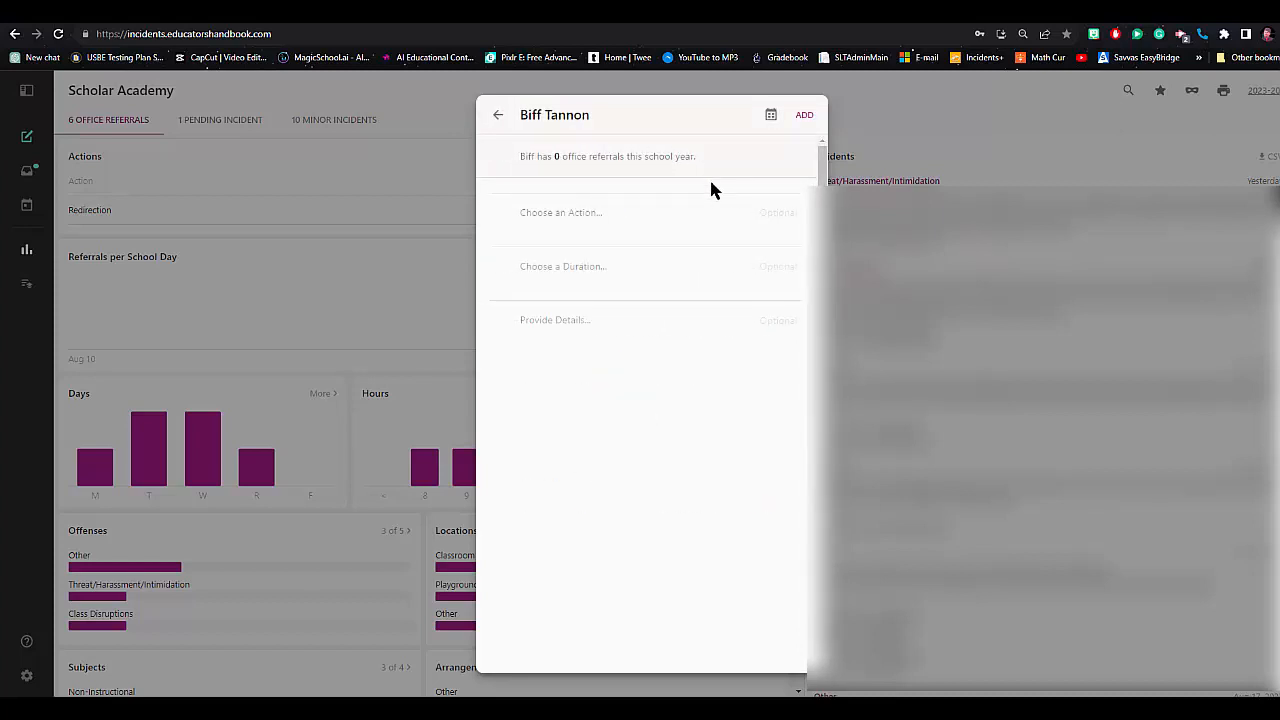
left_click(805, 118)
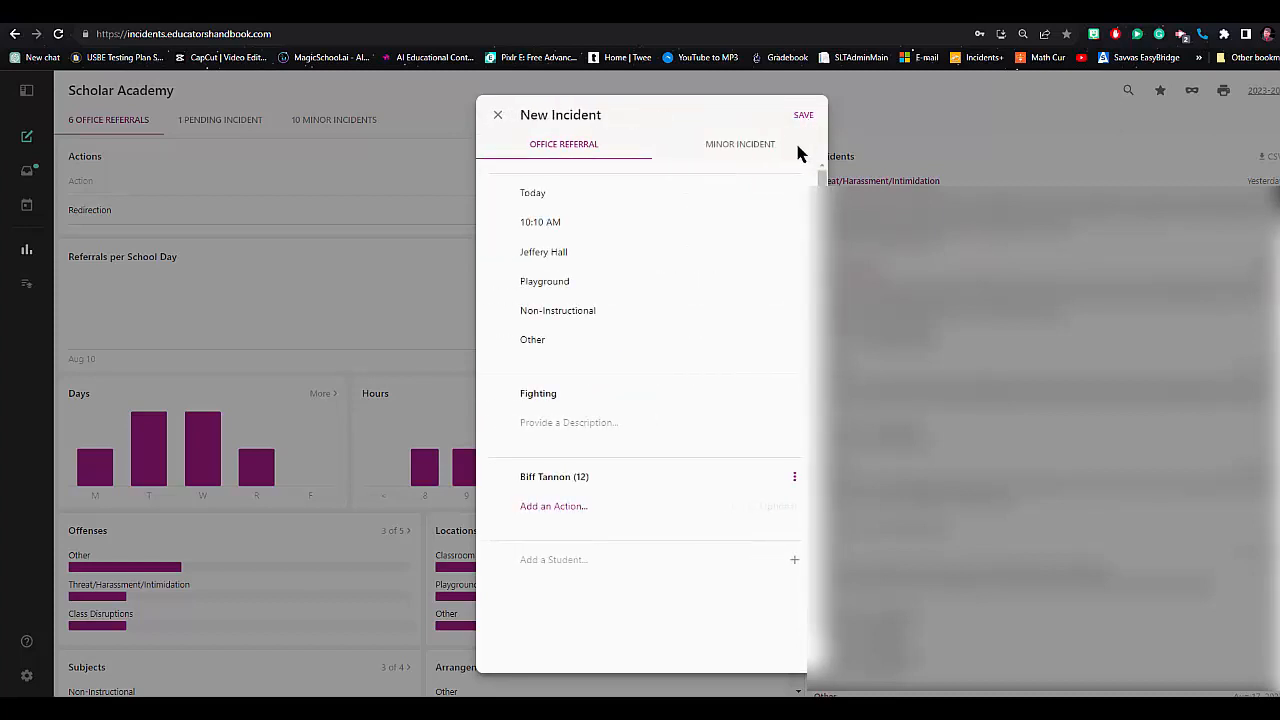
Find the second involved student by first name and add them to the same referral without an action
left_click(797, 561)
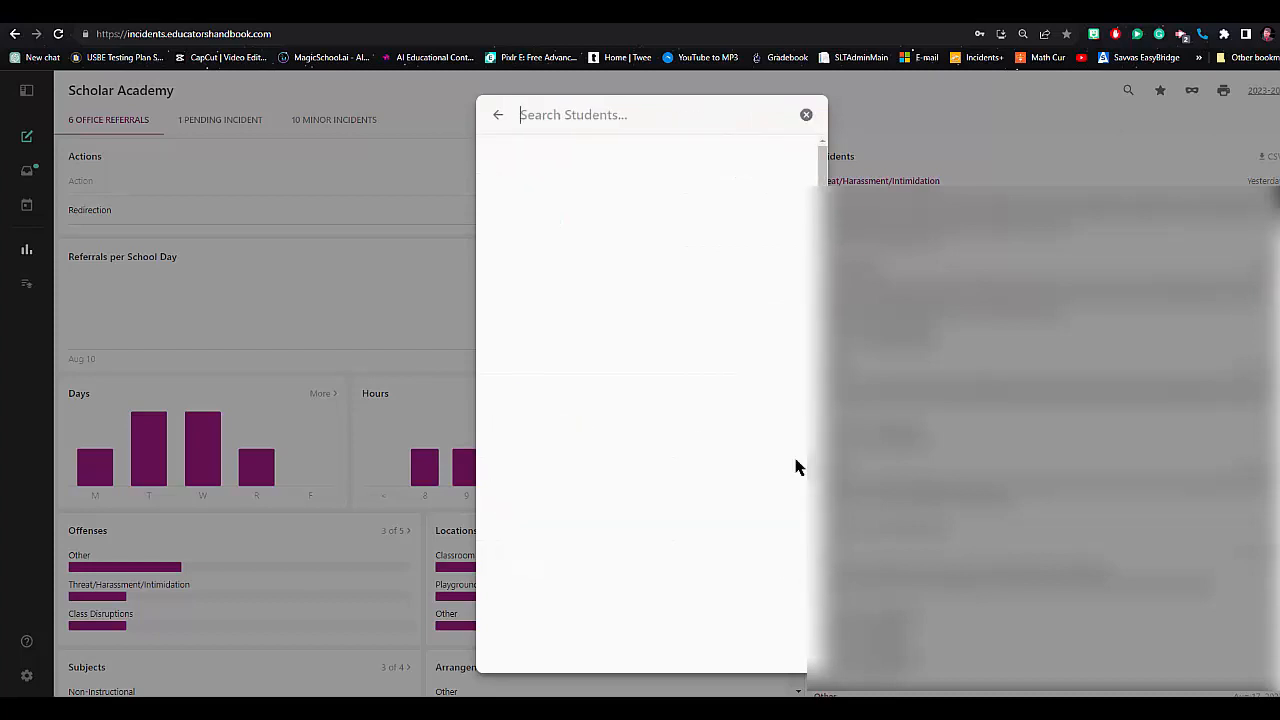
type("marty")
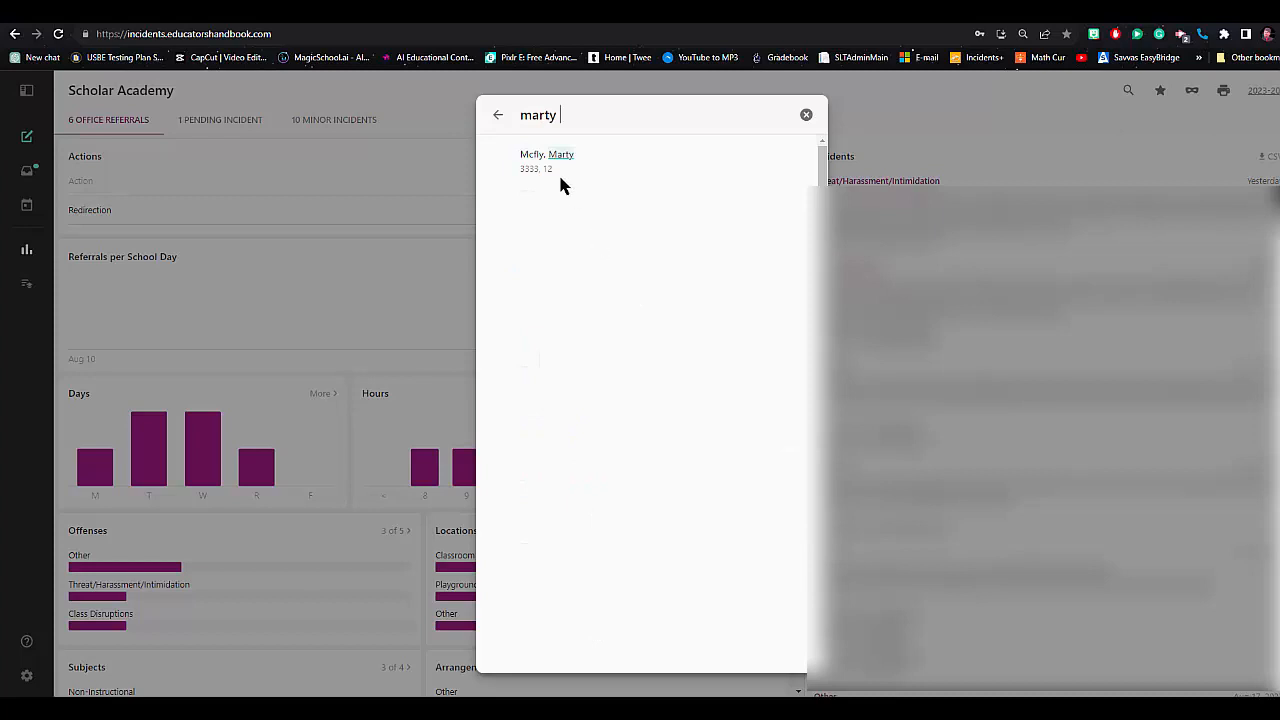
left_click(558, 160)
left_click(810, 118)
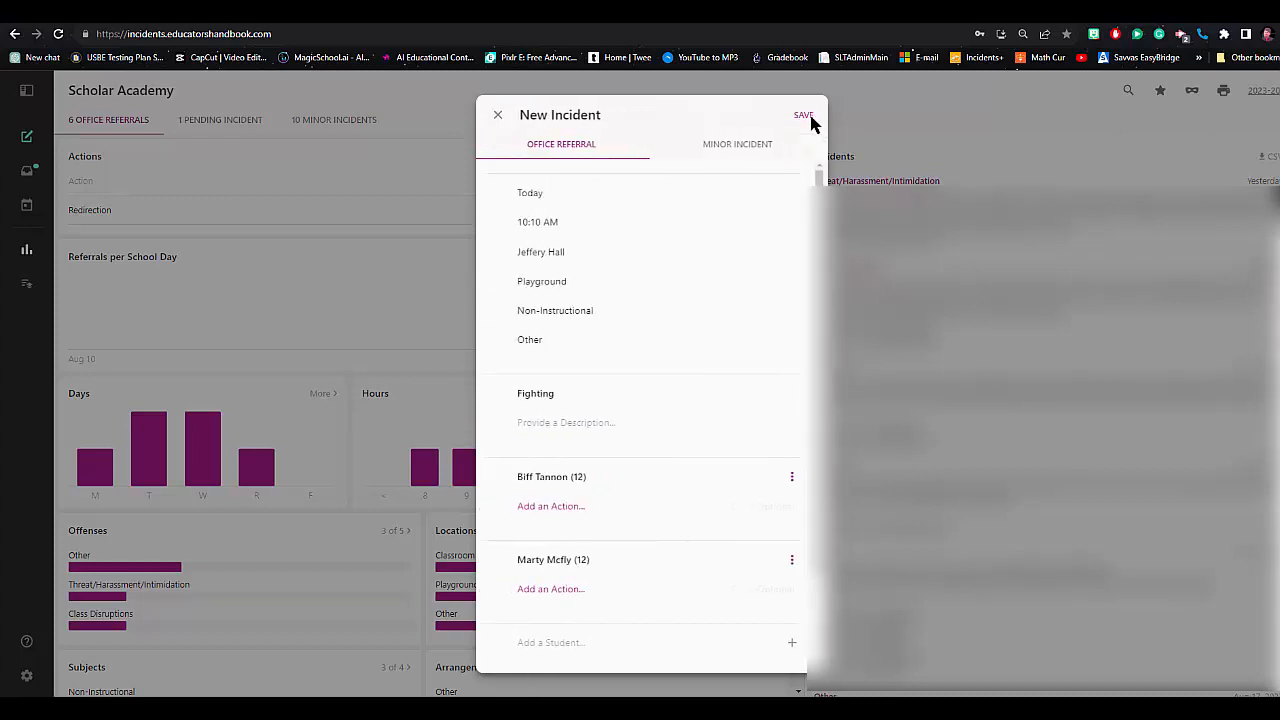
Describe the incident as the students kicking each other over a football next to a named person, and save the referral
left_click(565, 423)
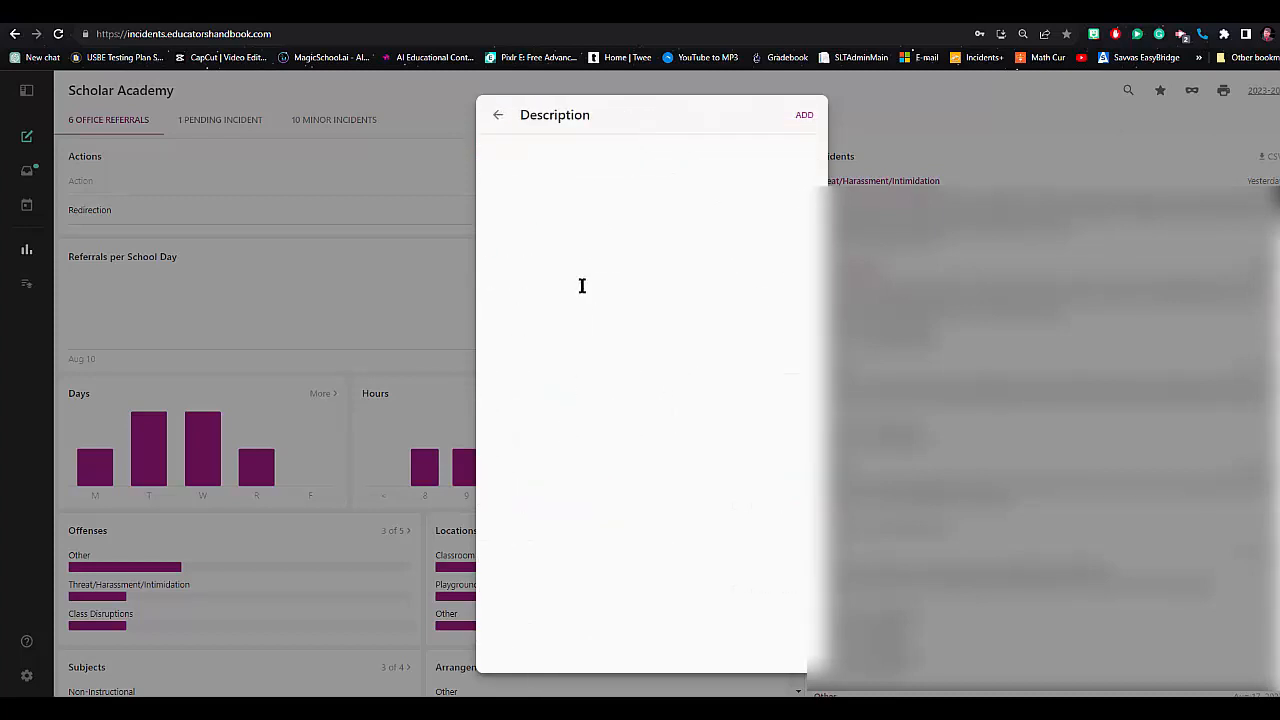
type("They wre")
key("BackSpace")
key("BackSpace")
type("ere kicking each ")
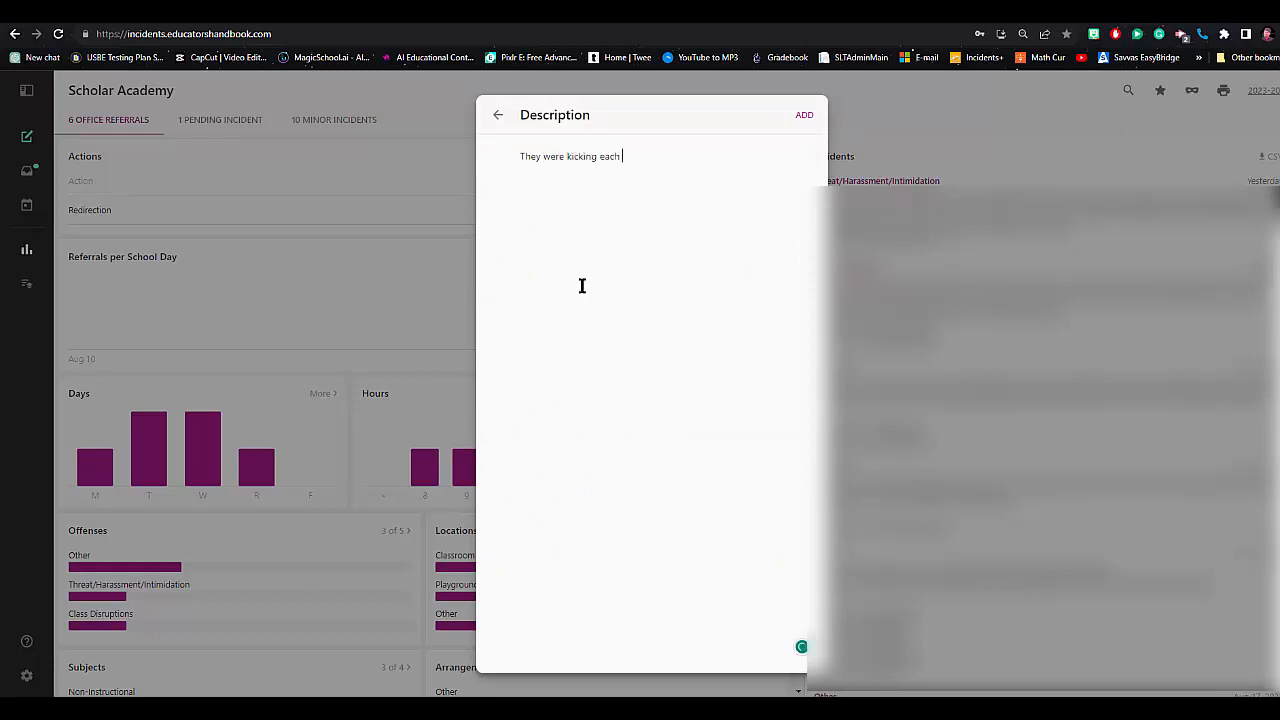
type("other over a football next to Larine")
left_click(805, 117)
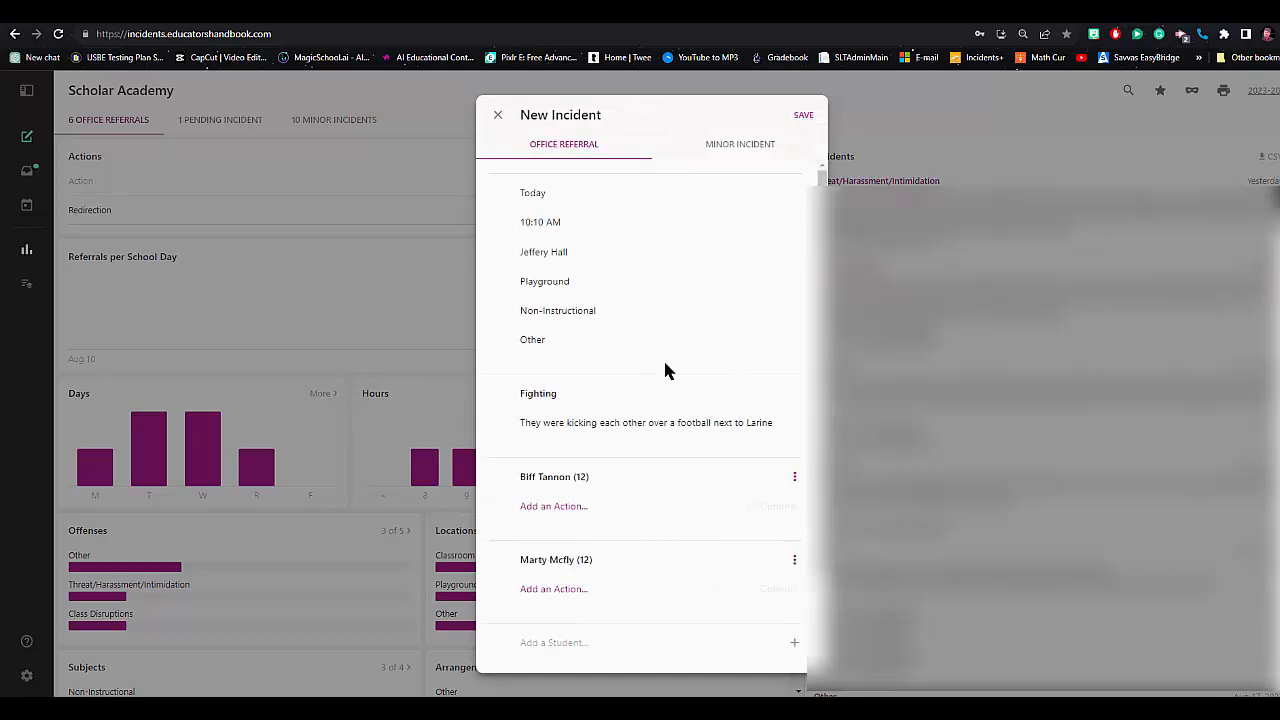
left_click(806, 117)
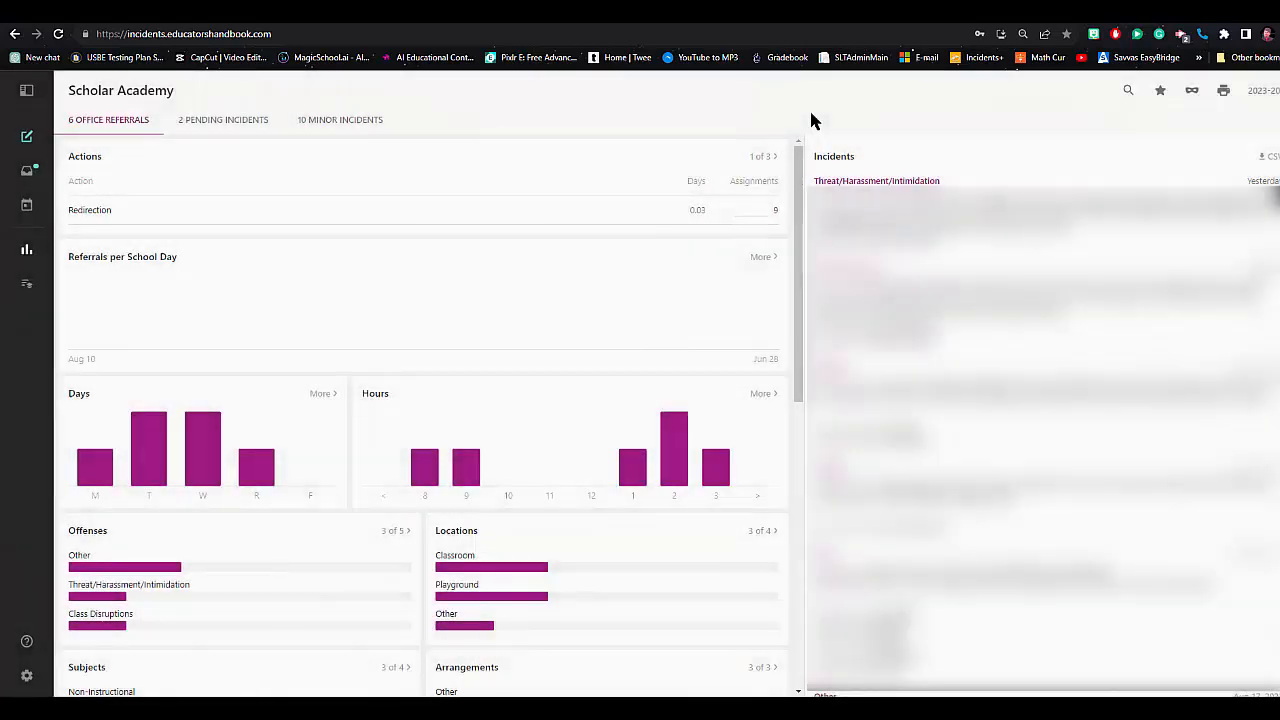
Show the school's minor incidents report and expand the collapsed navigation
left_click(333, 120)
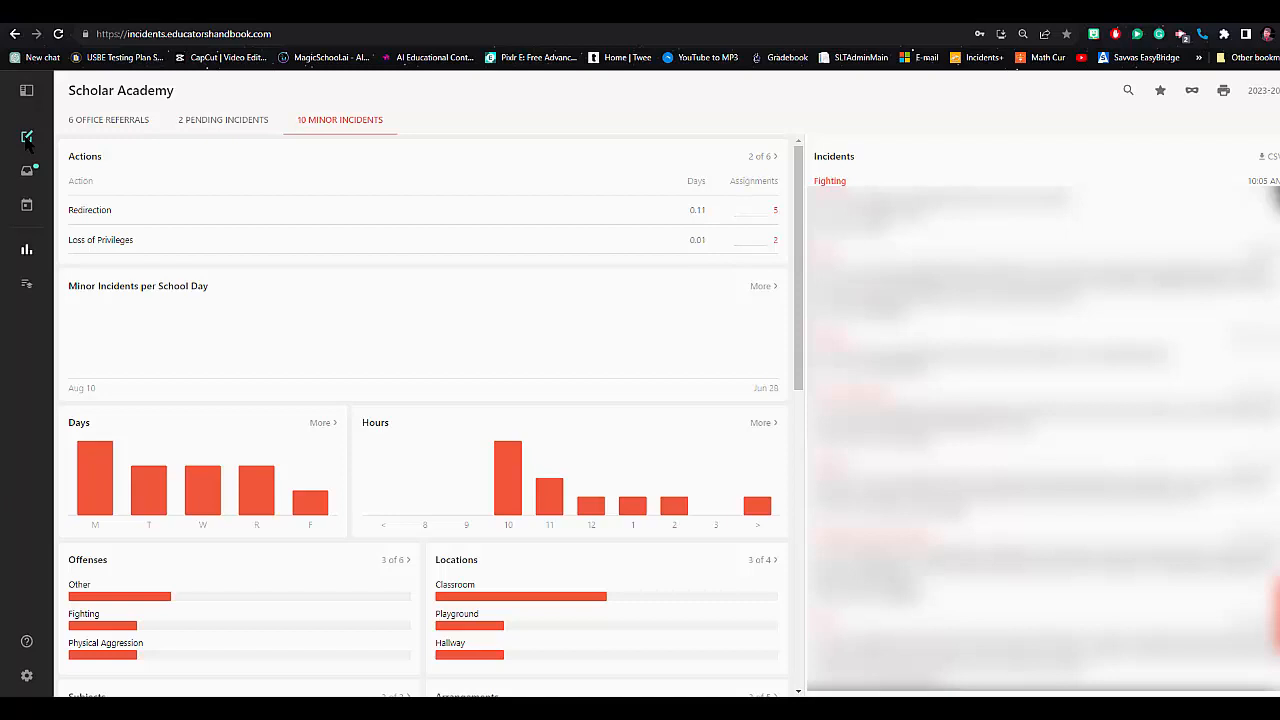
left_click(27, 91)
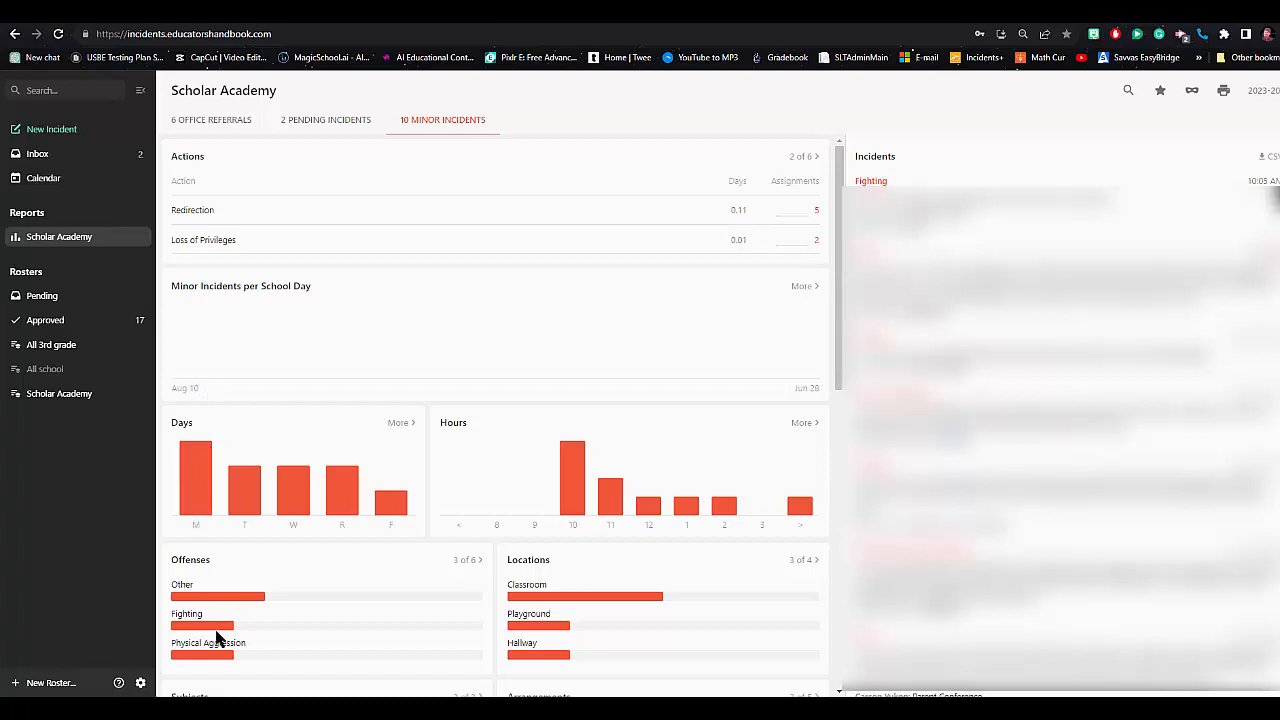
Create and save a smart roster named "3rd Grade" that covers students in grade "3"
left_click(48, 683)
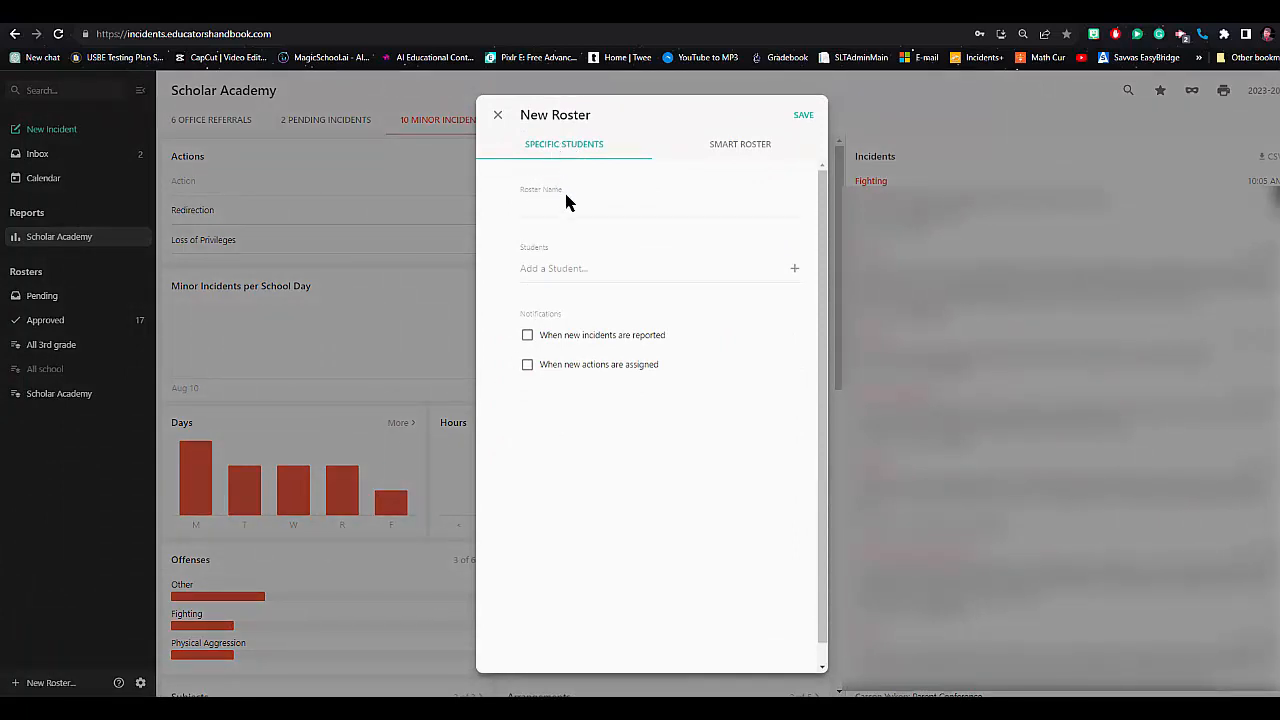
left_click(720, 148)
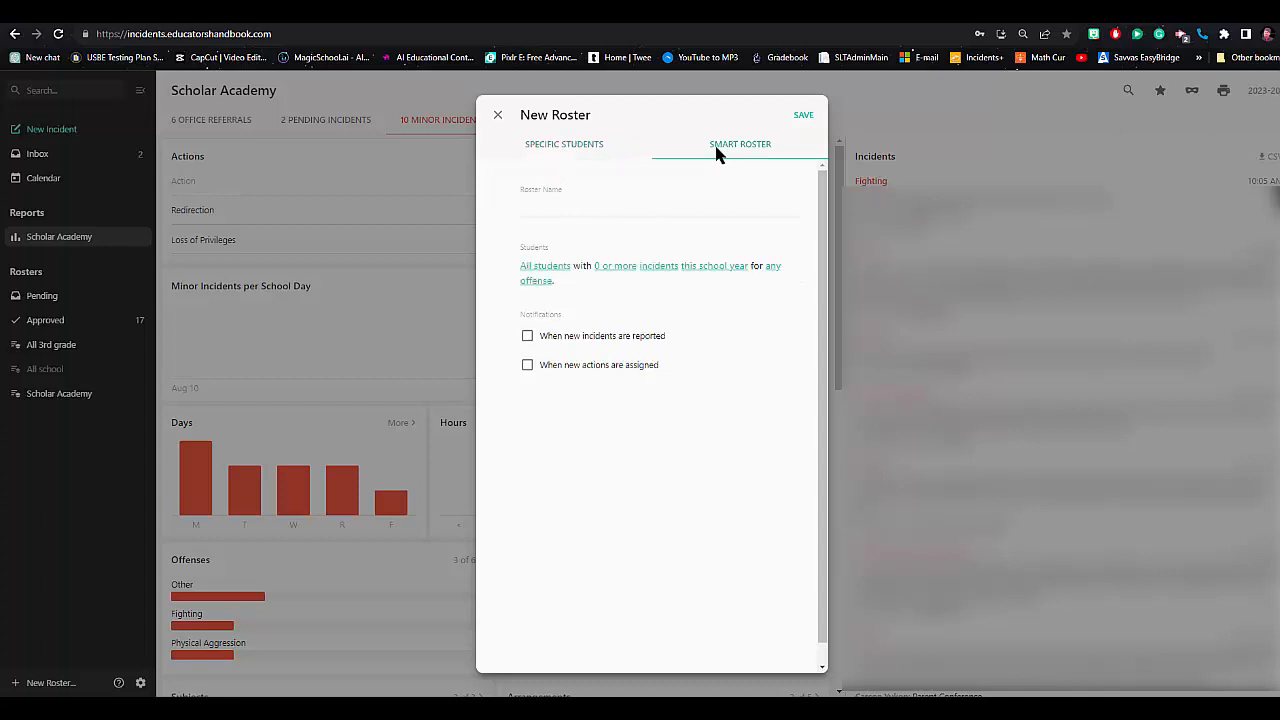
left_click(661, 205)
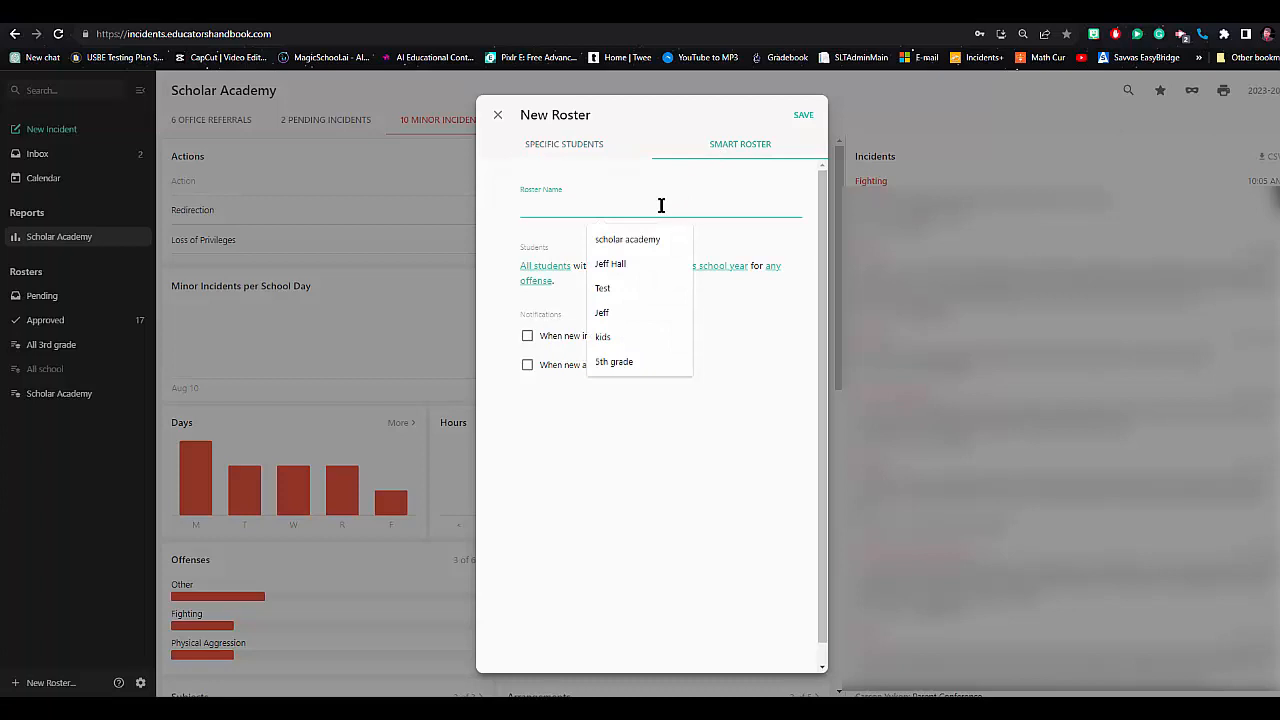
type("#")
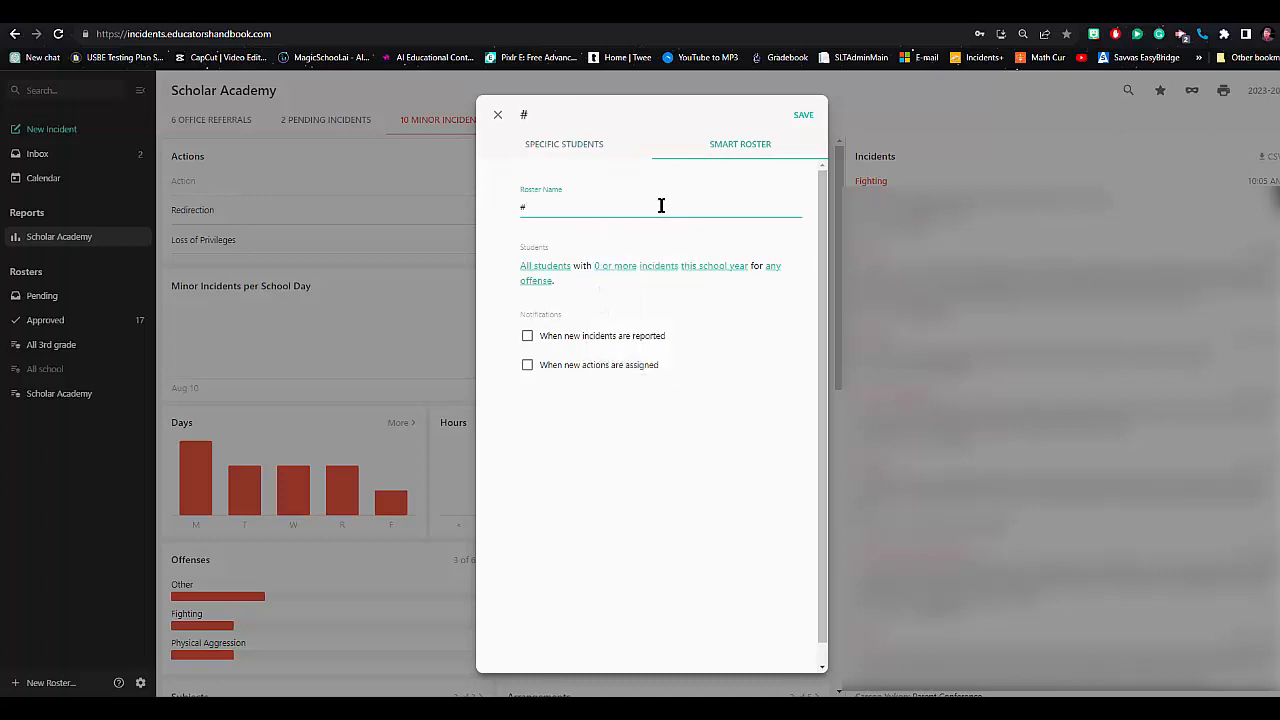
key("BackSpace")
type("3rd Grade")
left_click(530, 264)
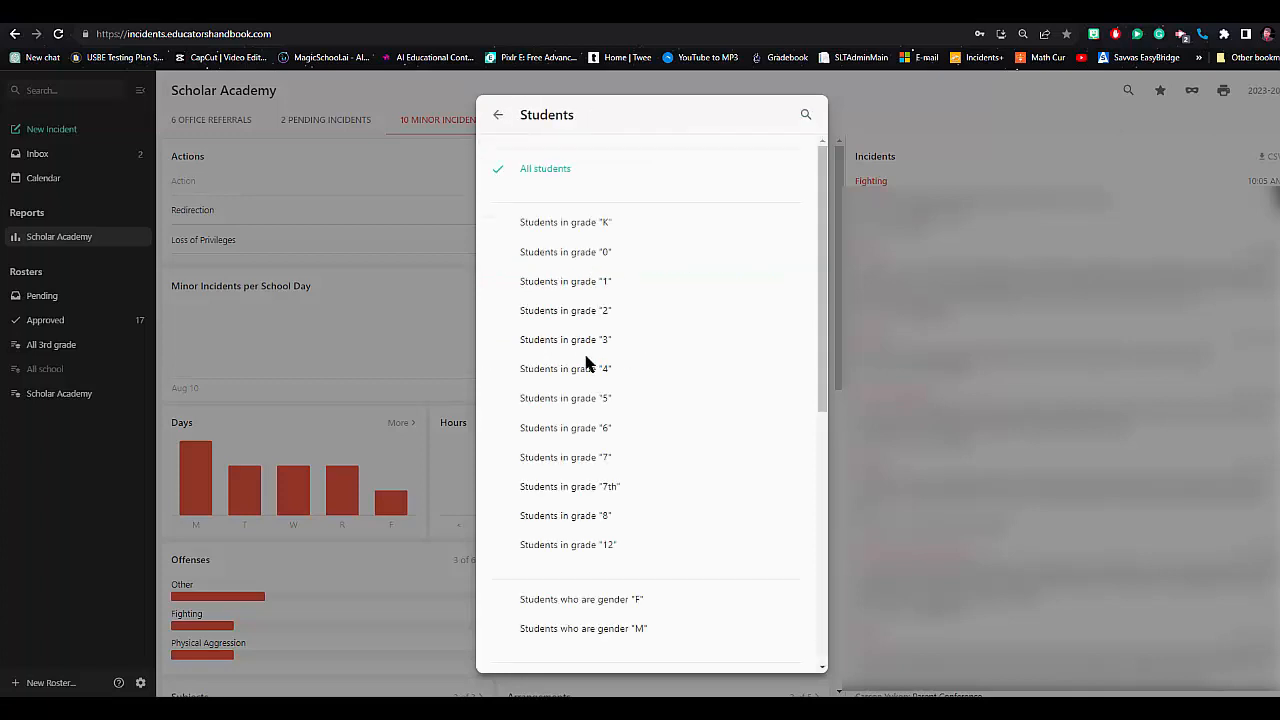
left_click(535, 342)
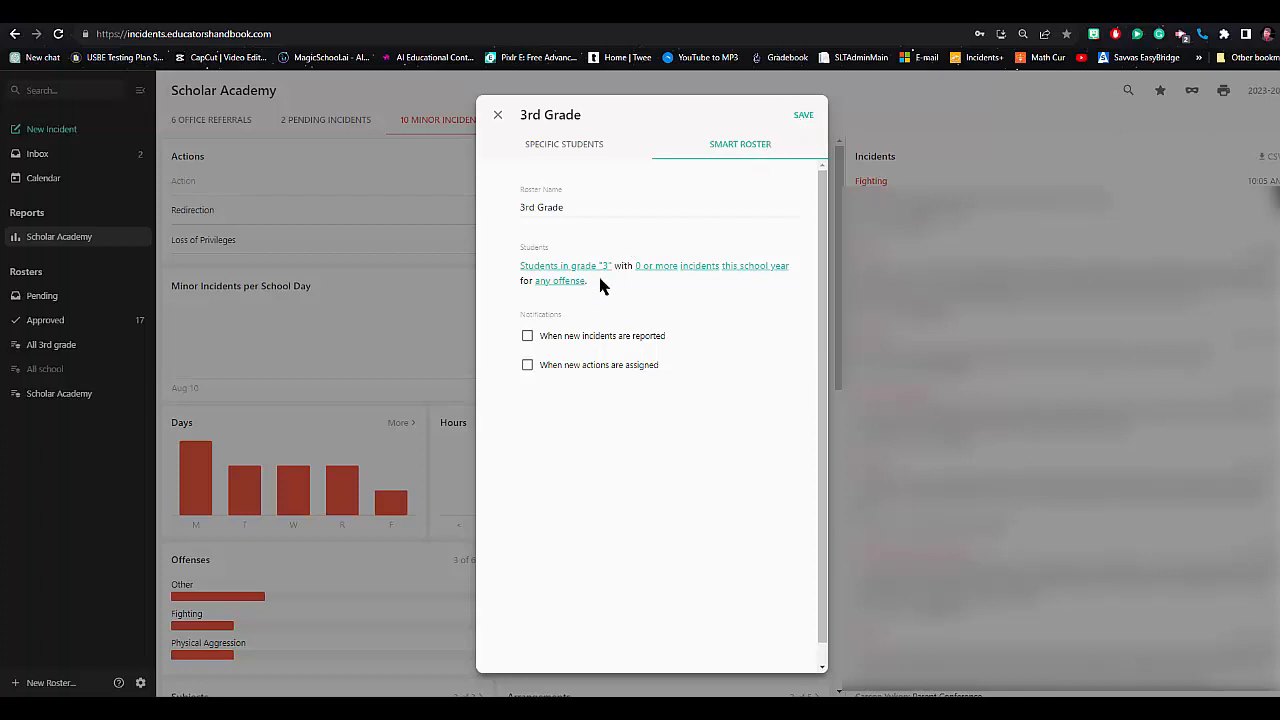
left_click(804, 116)
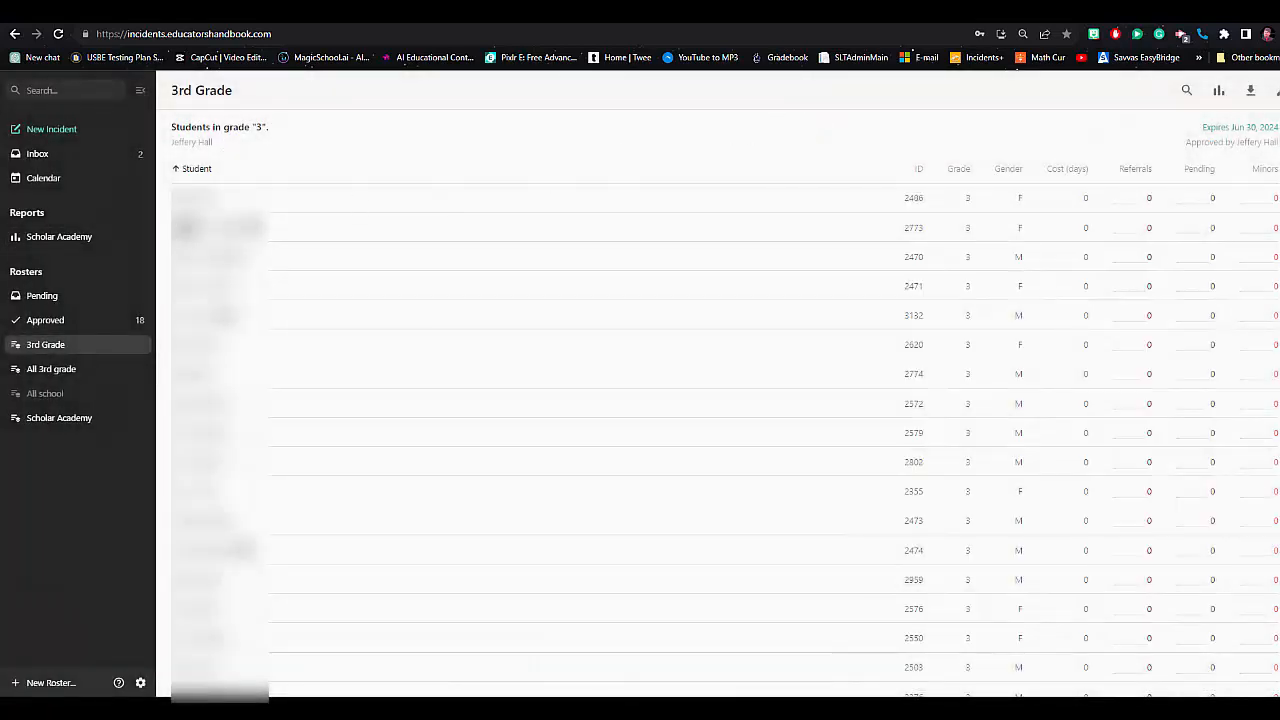
Check the pending rosters and start a new incident of the minor incident type
left_click(82, 292)
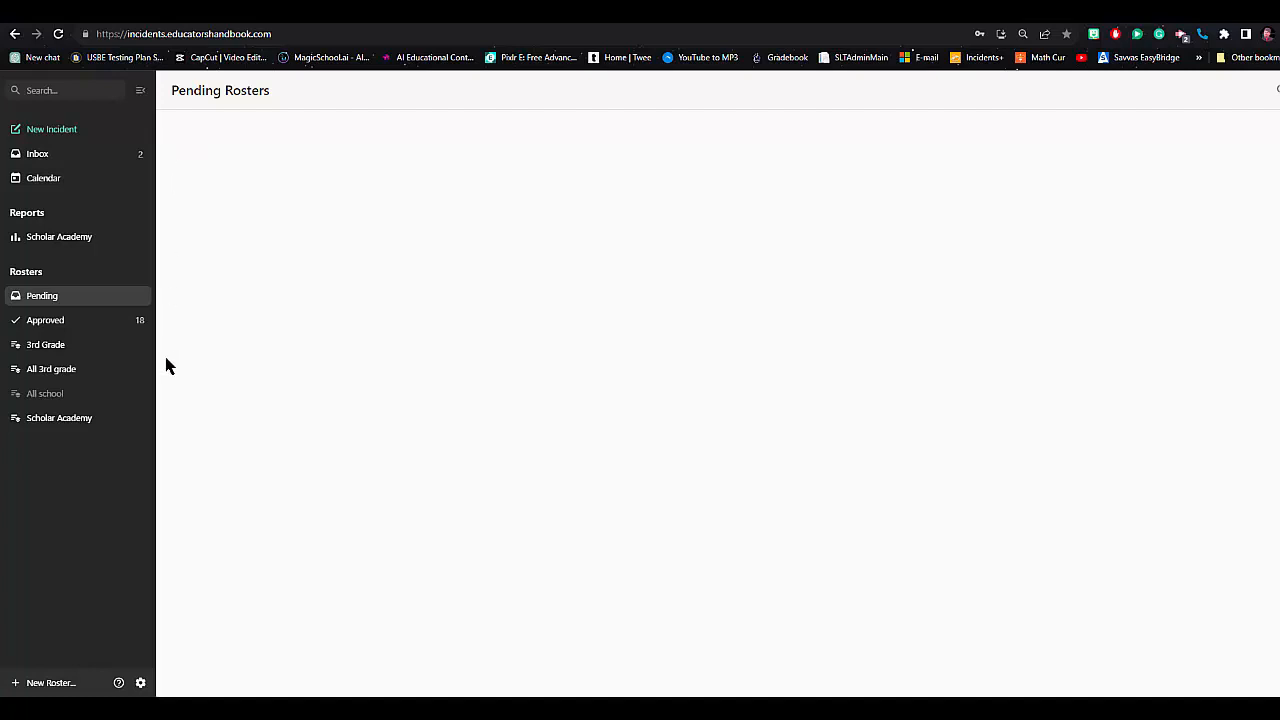
left_click(62, 131)
left_click(720, 147)
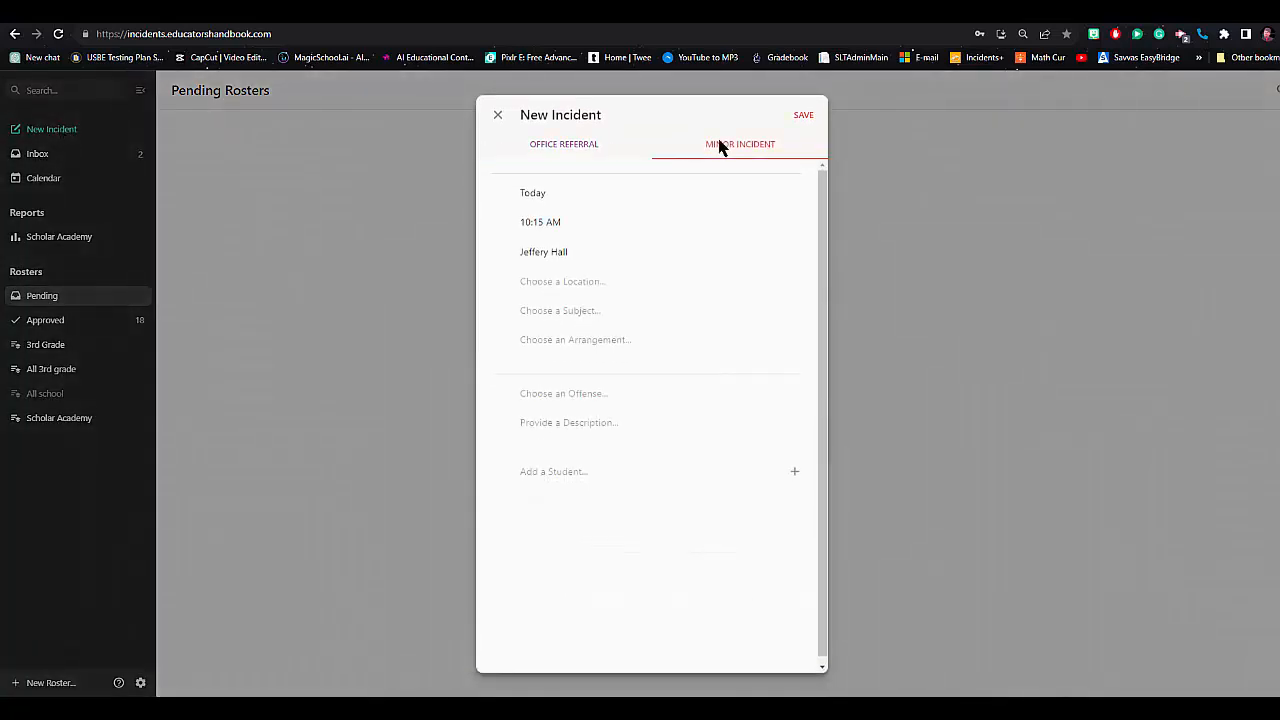
left_click(577, 149)
left_click(697, 150)
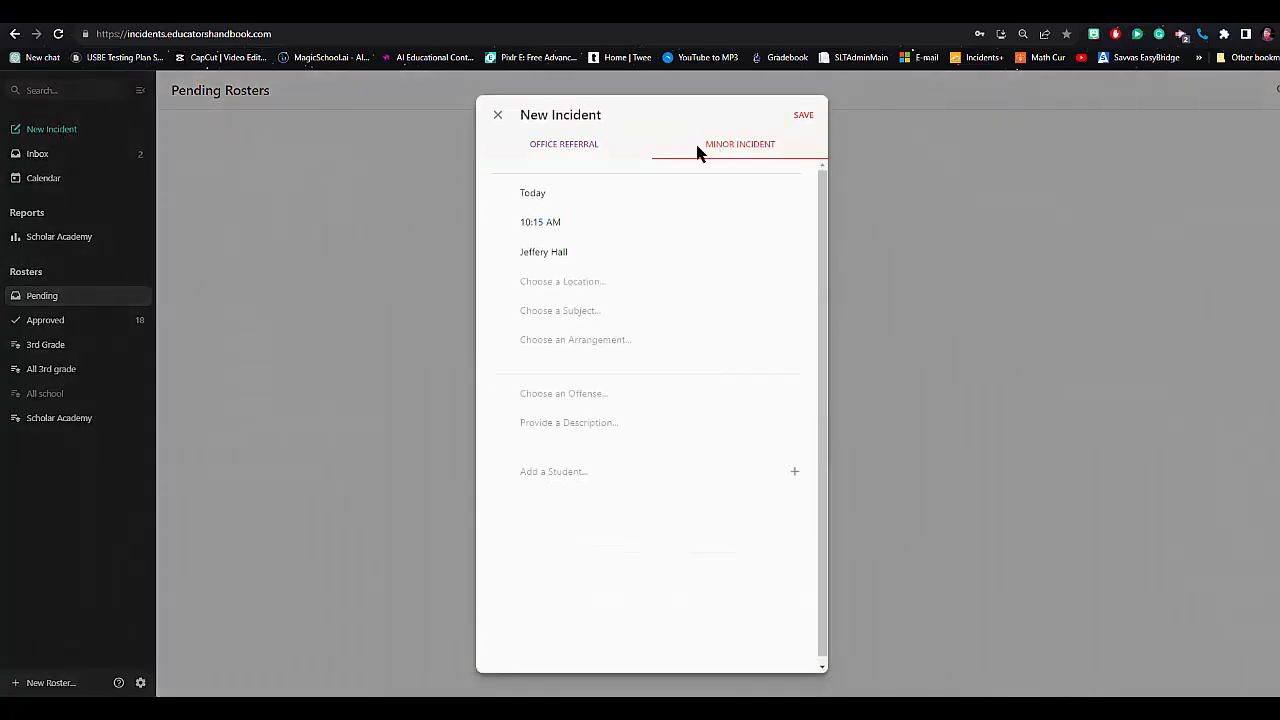